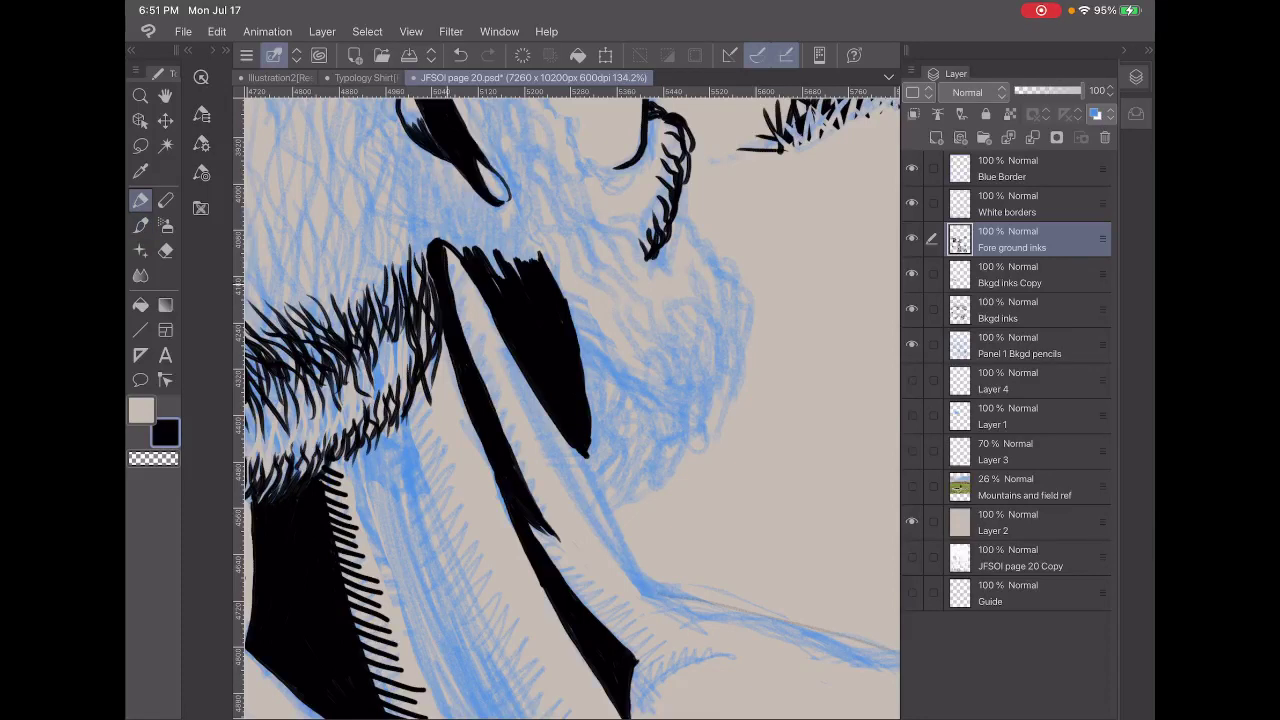
- Ink a row of short hatch strokes inside the black neck fold, ending with a dot
{"action": "mouse_move", "coordinate": [450, 264]}
{"action": "left_mouse_down"}
{"action": "mouse_move", "coordinate": [478, 366]}
{"action": "mouse_move", "coordinate": [555, 529]}
{"action": "left_mouse_up"}
{"action": "scroll", "coordinate": [570, 400], "scroll_direction": "down", "scroll_amount": 5}
{"action": "scroll", "coordinate": [570, 400], "scroll_direction": "up", "scroll_amount": 2}
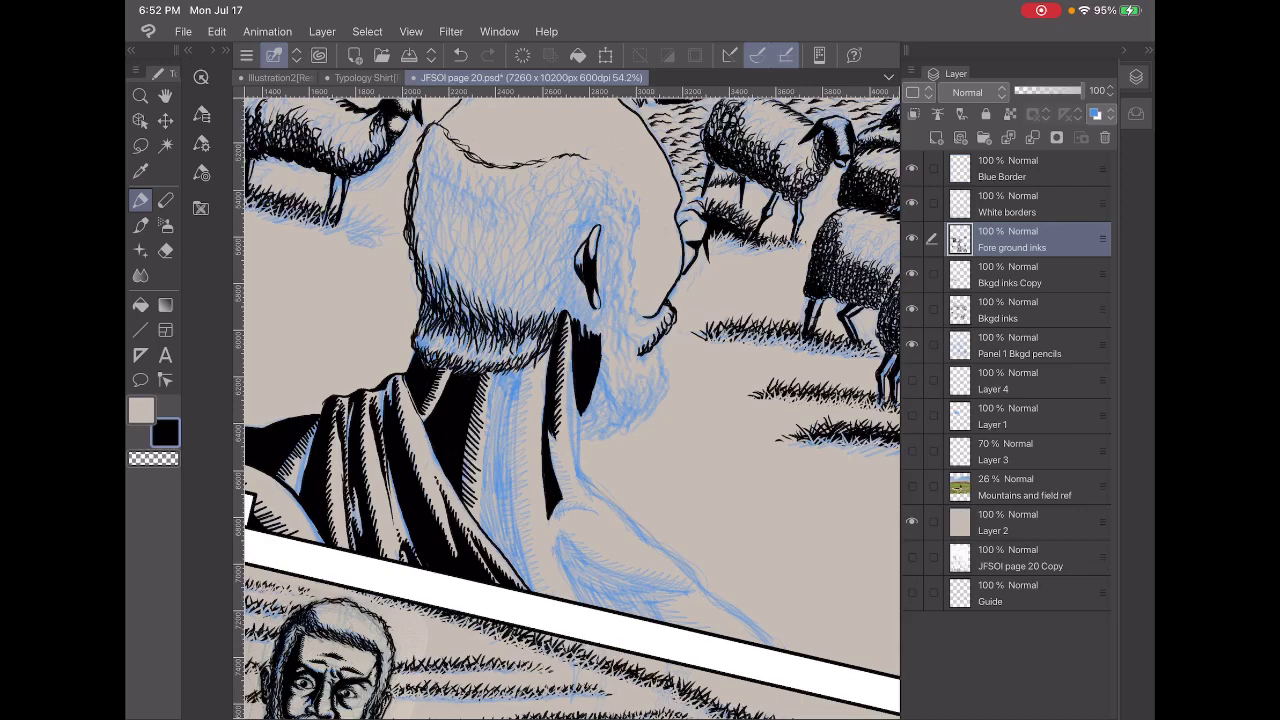
{"action": "scroll", "coordinate": [570, 400], "scroll_direction": "up", "scroll_amount": 3}
{"action": "scroll", "coordinate": [570, 400], "scroll_direction": "up", "scroll_amount": 3}
{"action": "scroll", "coordinate": [570, 400], "scroll_direction": "up", "scroll_amount": 1}
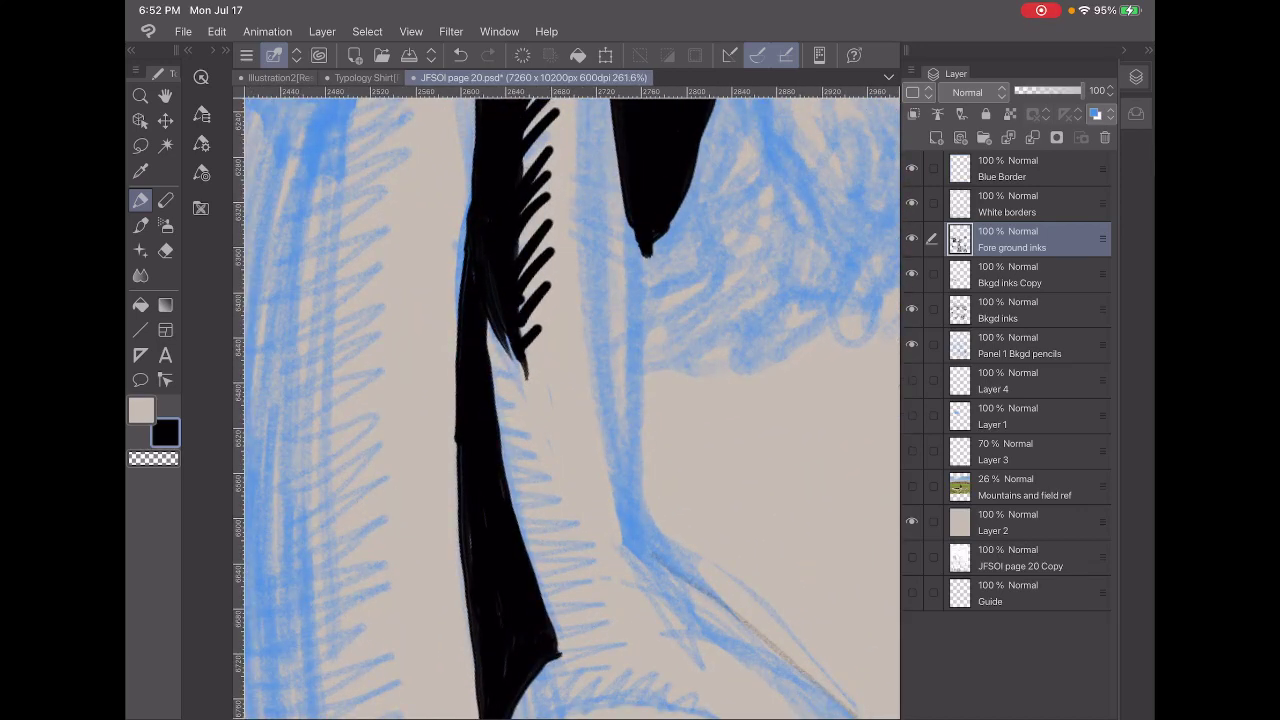
{"action": "mouse_move", "coordinate": [532, 355]}
{"action": "left_mouse_down"}
{"action": "mouse_move", "coordinate": [521, 372]}
{"action": "mouse_move", "coordinate": [534, 409]}
{"action": "left_mouse_up"}
{"action": "left_click", "coordinate": [548, 424]}
- Add more hatch strokes beside the black fold and down its right edge
{"action": "scroll", "coordinate": [566, 400], "scroll_direction": "down", "scroll_amount": 5}
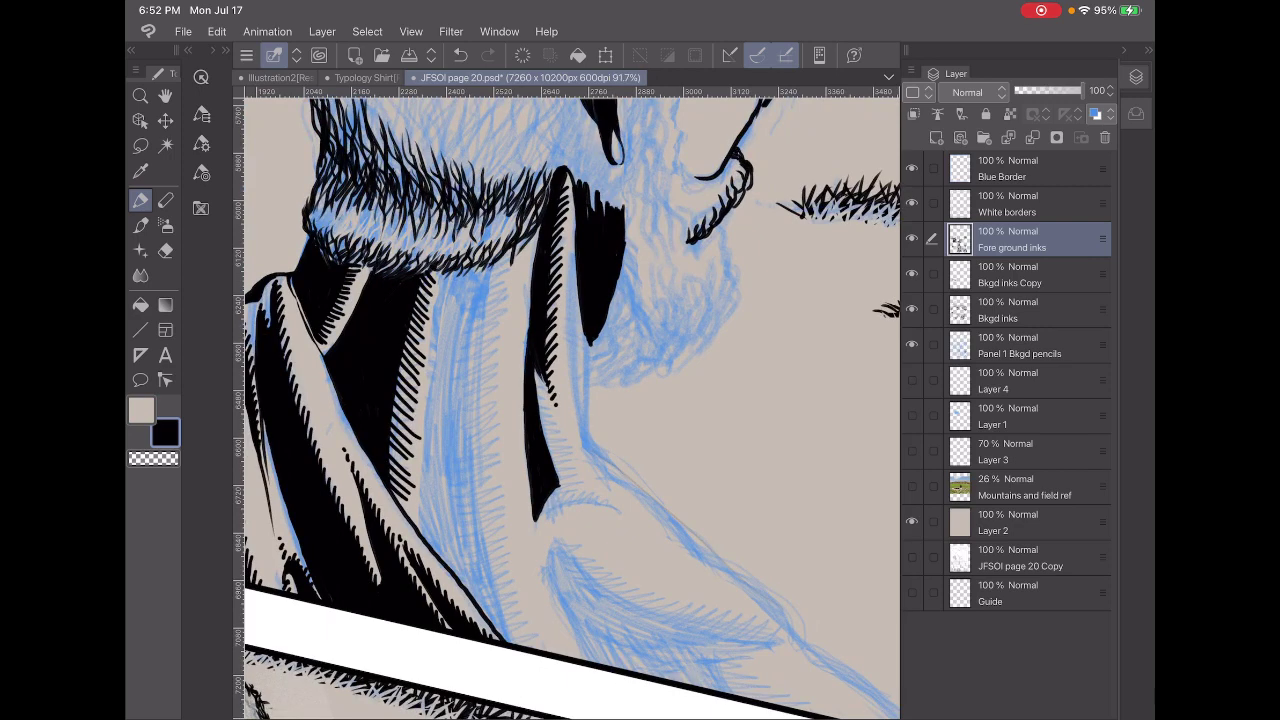
{"action": "scroll", "coordinate": [566, 400], "scroll_direction": "up", "scroll_amount": 4}
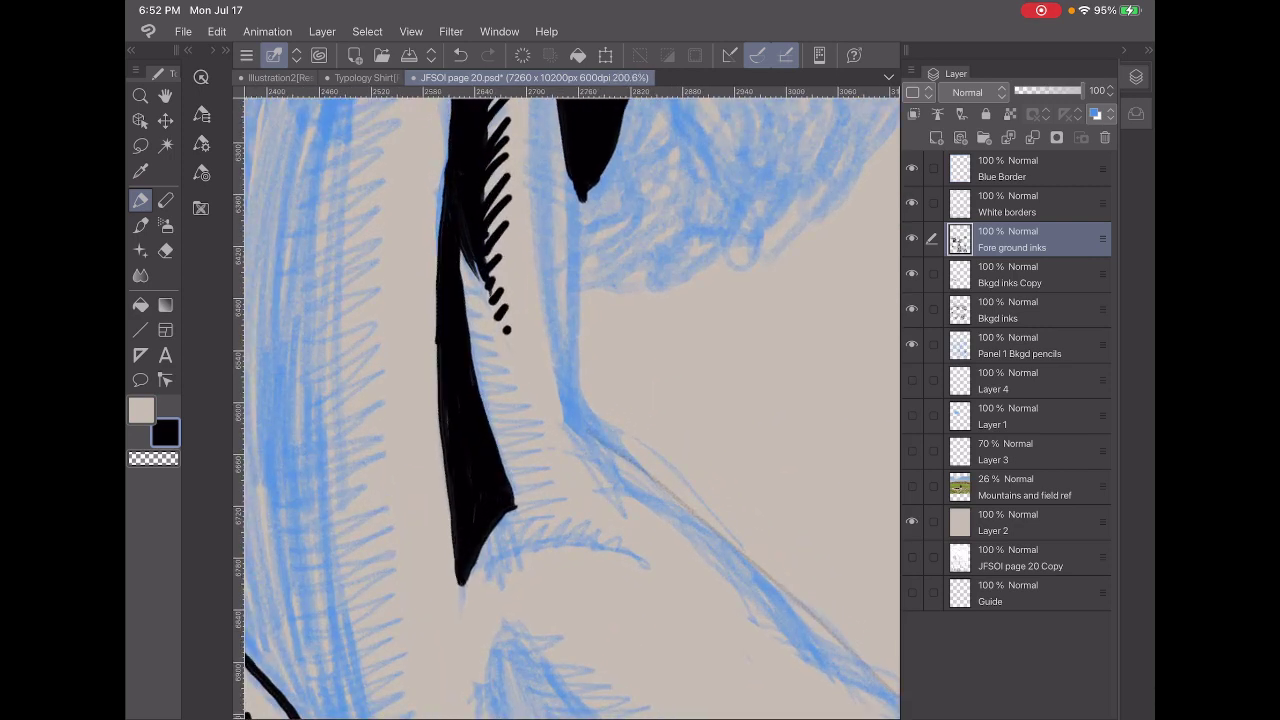
{"action": "left_click_drag", "start_coordinate": [459, 250], "coordinate": [470, 263]}
{"action": "mouse_move", "coordinate": [476, 274]}
{"action": "left_mouse_down"}
{"action": "mouse_move", "coordinate": [462, 288]}
{"action": "mouse_move", "coordinate": [479, 403]}
{"action": "left_mouse_up"}
{"action": "mouse_move", "coordinate": [504, 362]}
{"action": "left_mouse_down"}
{"action": "mouse_move", "coordinate": [484, 422]}
{"action": "mouse_move", "coordinate": [508, 512]}
{"action": "left_mouse_up"}
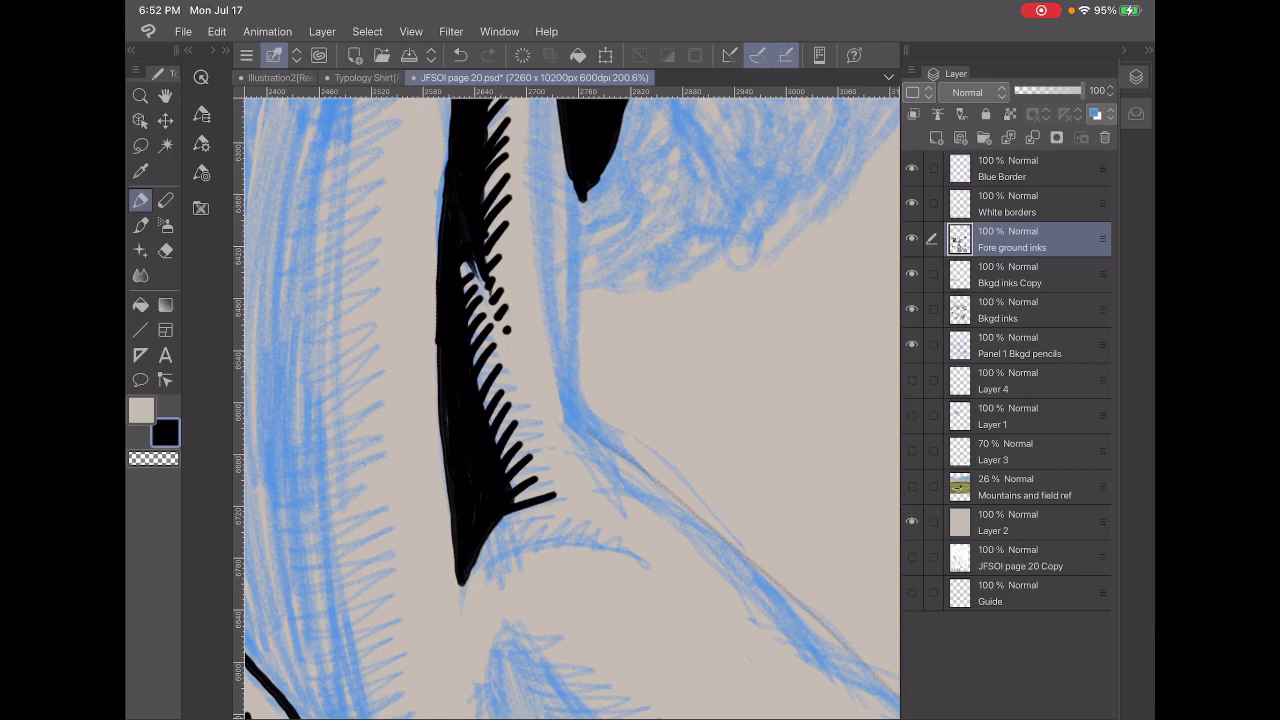
- With the Brush tool, ink a thick, filled curved black fold near the robe's lower edge
{"action": "scroll", "coordinate": [567, 400], "scroll_direction": "down", "scroll_amount": 5}
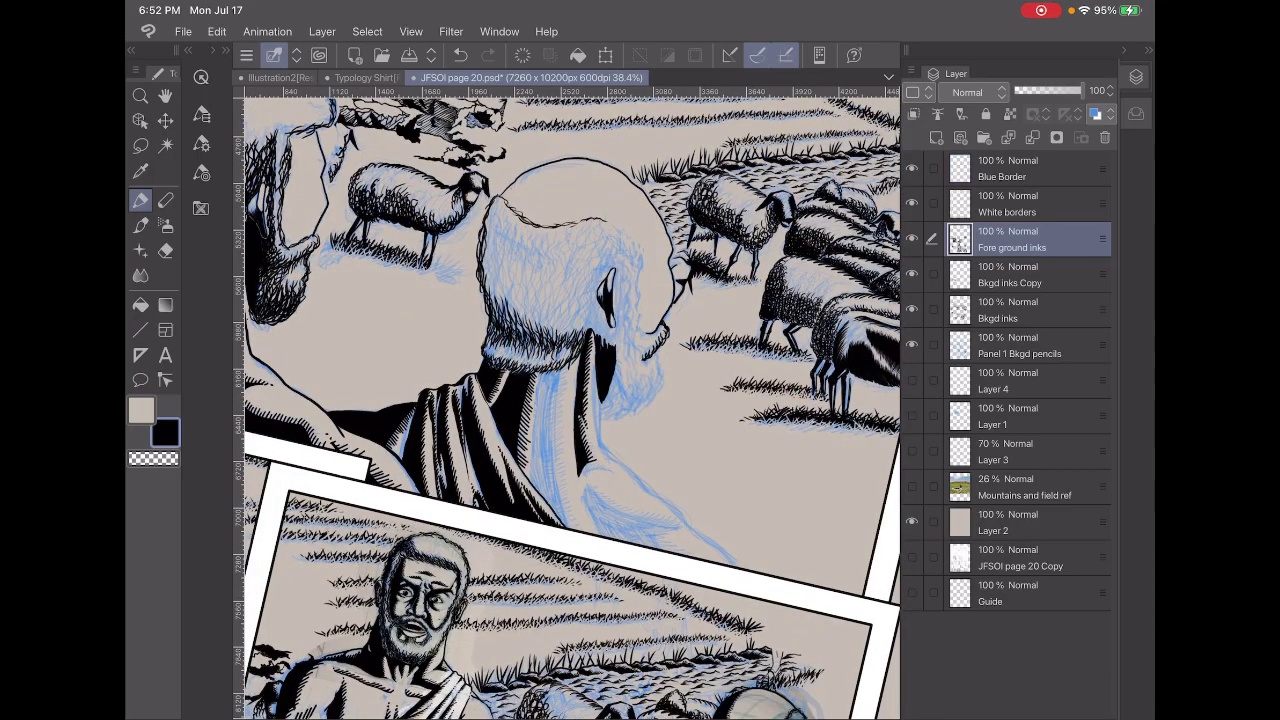
{"action": "scroll", "coordinate": [580, 490], "scroll_direction": "up", "scroll_amount": 3}
{"action": "scroll", "coordinate": [580, 490], "scroll_direction": "up", "scroll_amount": 2}
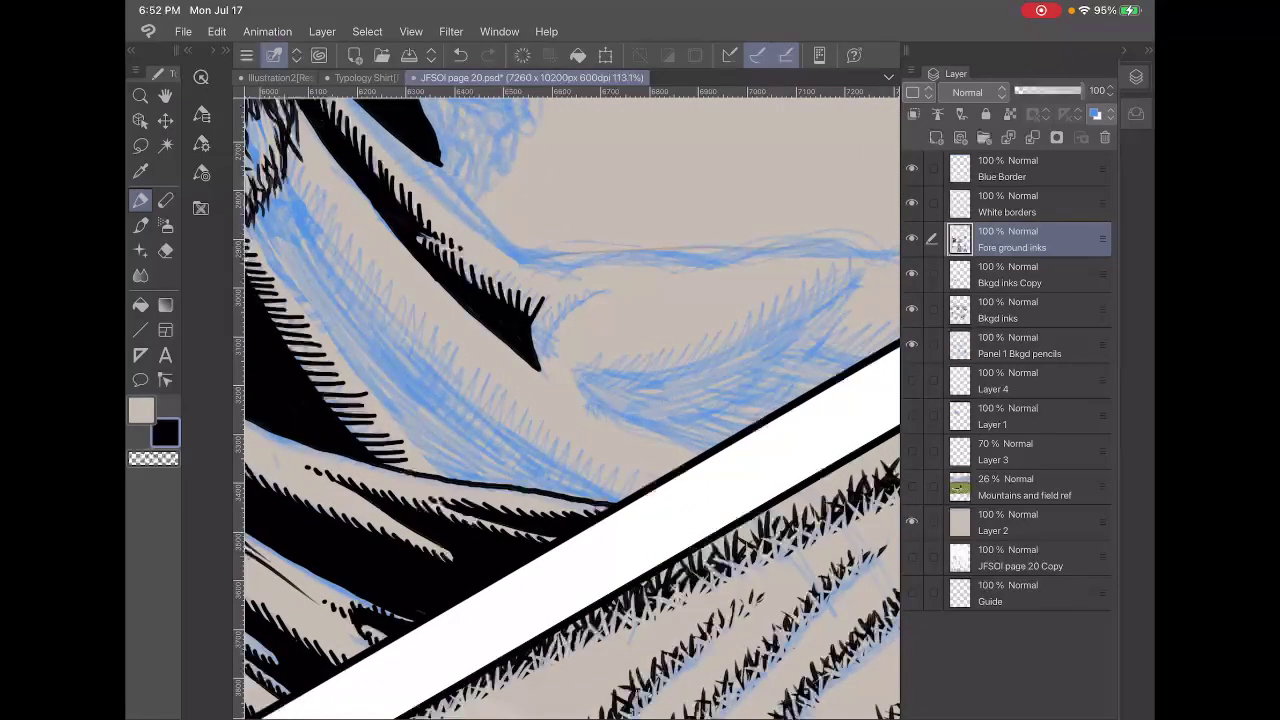
{"action": "scroll", "coordinate": [580, 490], "scroll_direction": "up", "scroll_amount": 1}
{"action": "scroll", "coordinate": [580, 490], "scroll_direction": "up", "scroll_amount": 1}
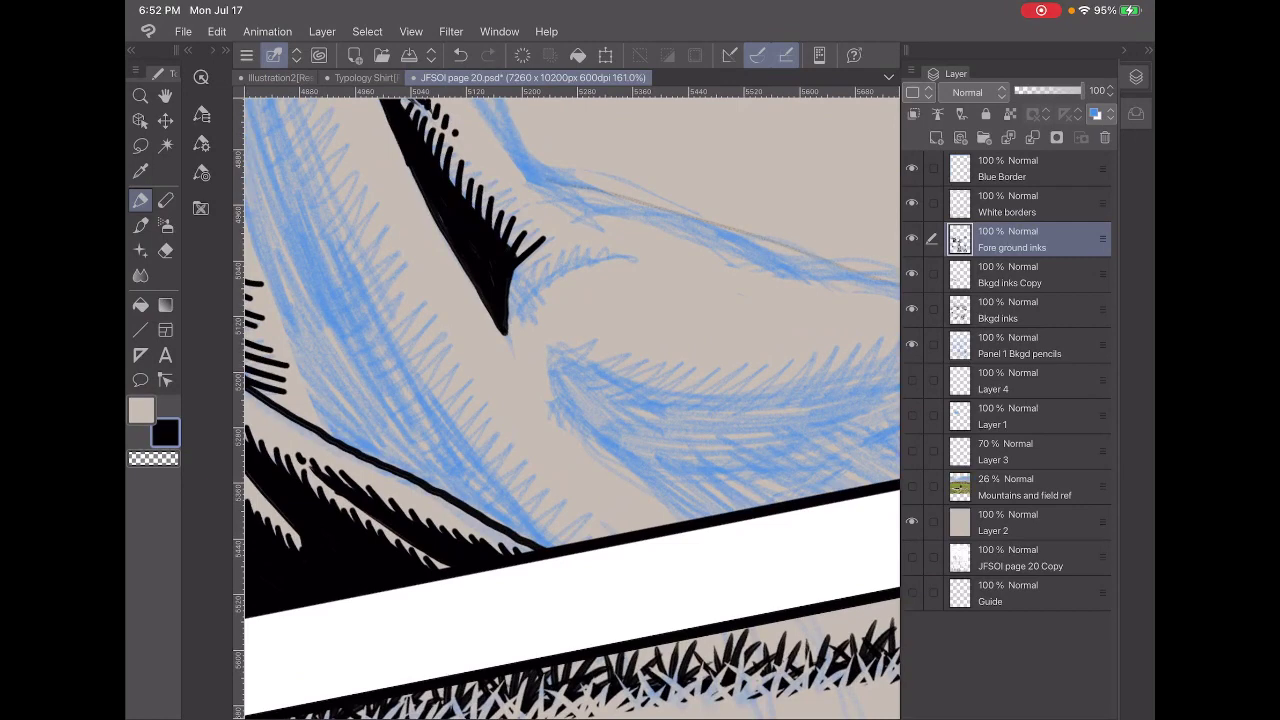
{"action": "left_click", "coordinate": [140, 225]}
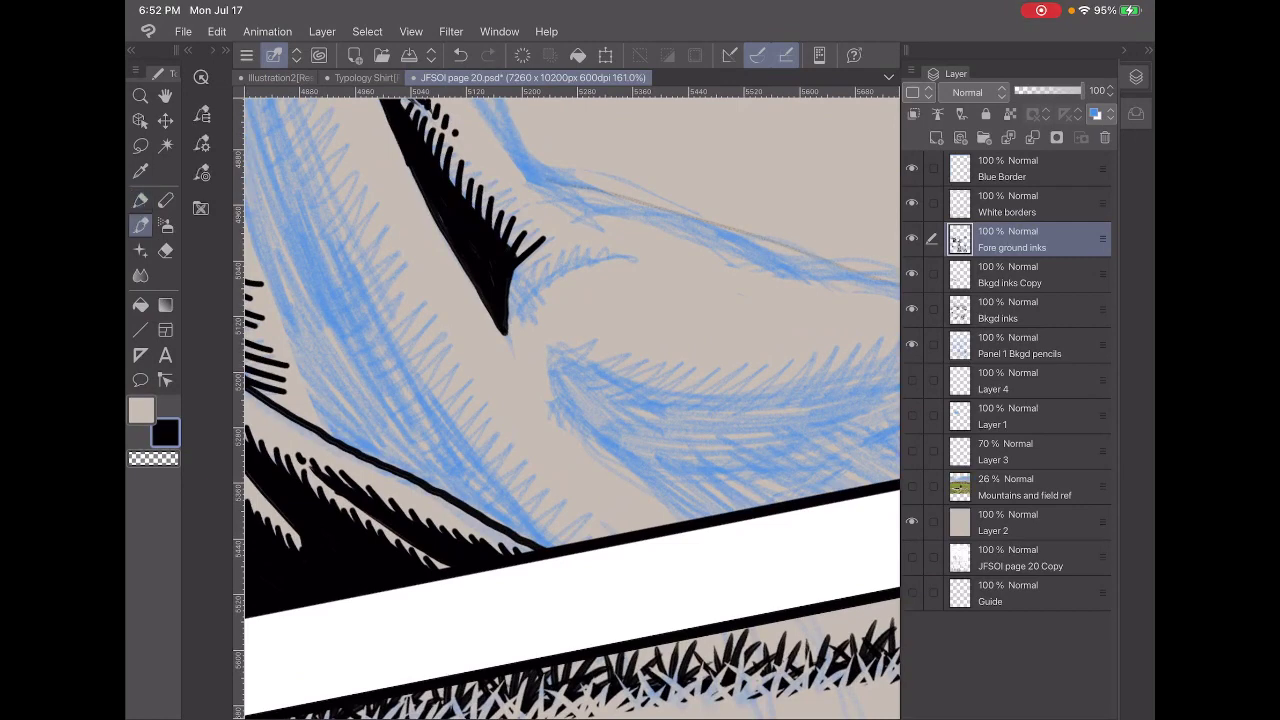
{"action": "mouse_move", "coordinate": [521, 322]}
{"action": "left_mouse_down"}
{"action": "mouse_move", "coordinate": [549, 284]}
{"action": "mouse_move", "coordinate": [641, 257]}
{"action": "left_mouse_up"}
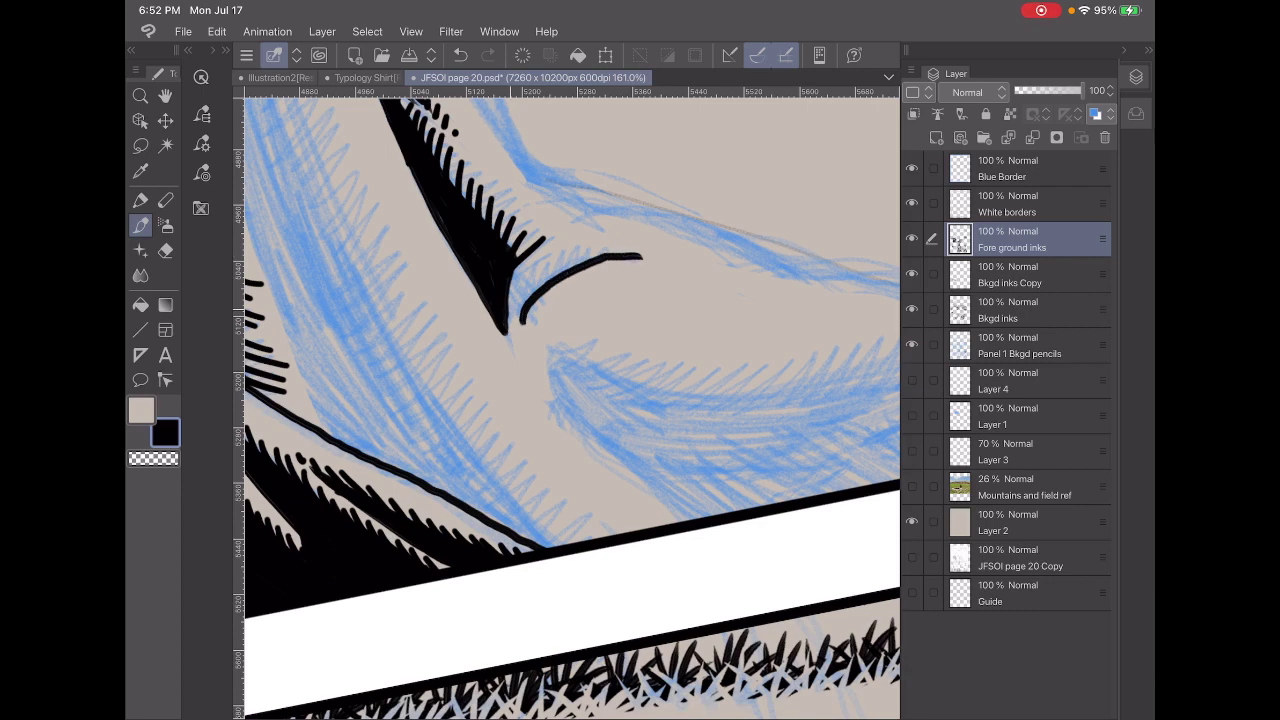
{"action": "mouse_move", "coordinate": [514, 312]}
{"action": "left_mouse_down"}
{"action": "mouse_move", "coordinate": [556, 266]}
{"action": "mouse_move", "coordinate": [610, 253]}
{"action": "left_mouse_up"}
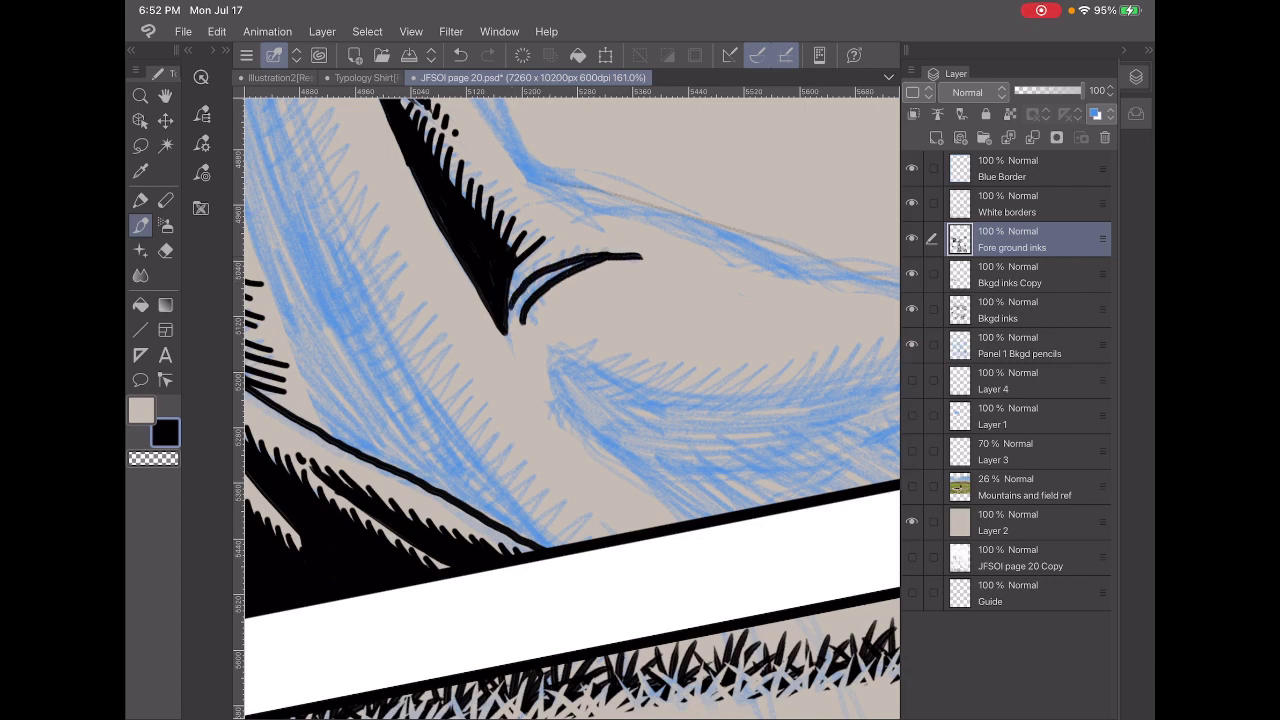
{"action": "mouse_move", "coordinate": [514, 320]}
{"action": "left_mouse_down"}
{"action": "mouse_move", "coordinate": [536, 286]}
{"action": "mouse_move", "coordinate": [574, 266]}
{"action": "left_mouse_up"}
{"action": "left_click_drag", "start_coordinate": [506, 302], "coordinate": [519, 280]}
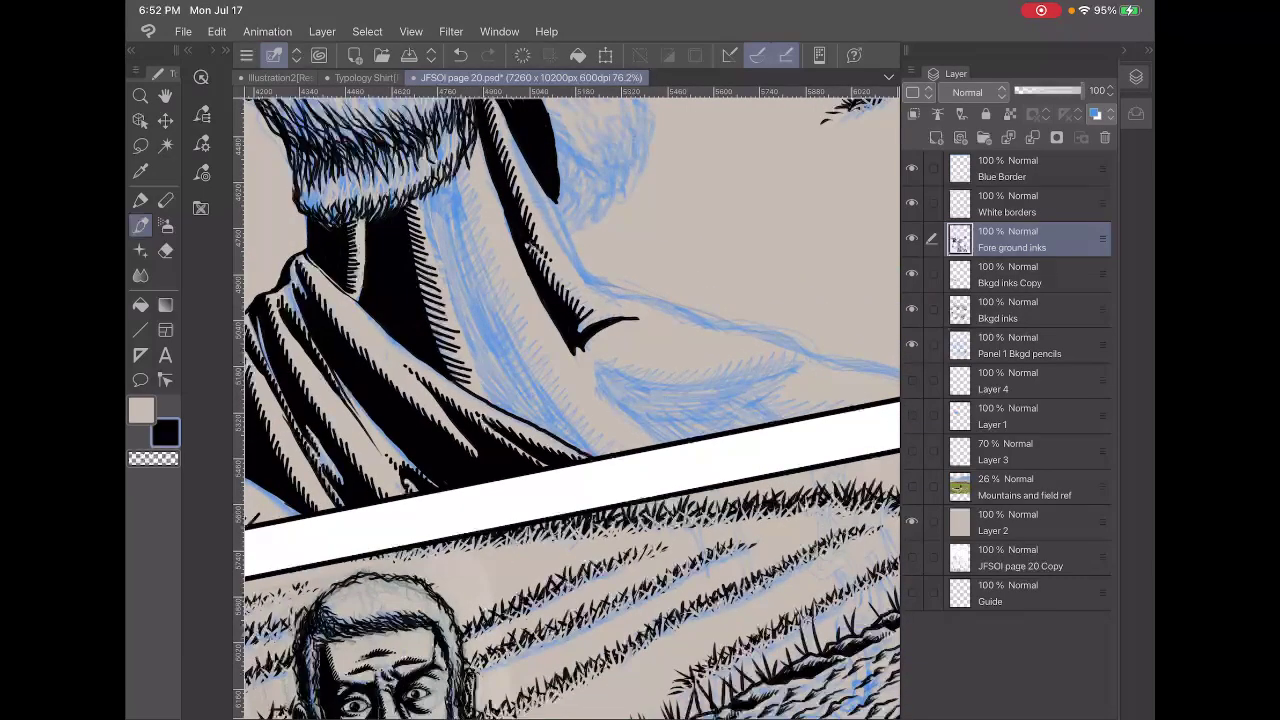
- With the Pen, ink spiky hatching along the fold's underside and a dot at its tip
{"action": "scroll", "coordinate": [560, 300], "scroll_direction": "up", "scroll_amount": 5}
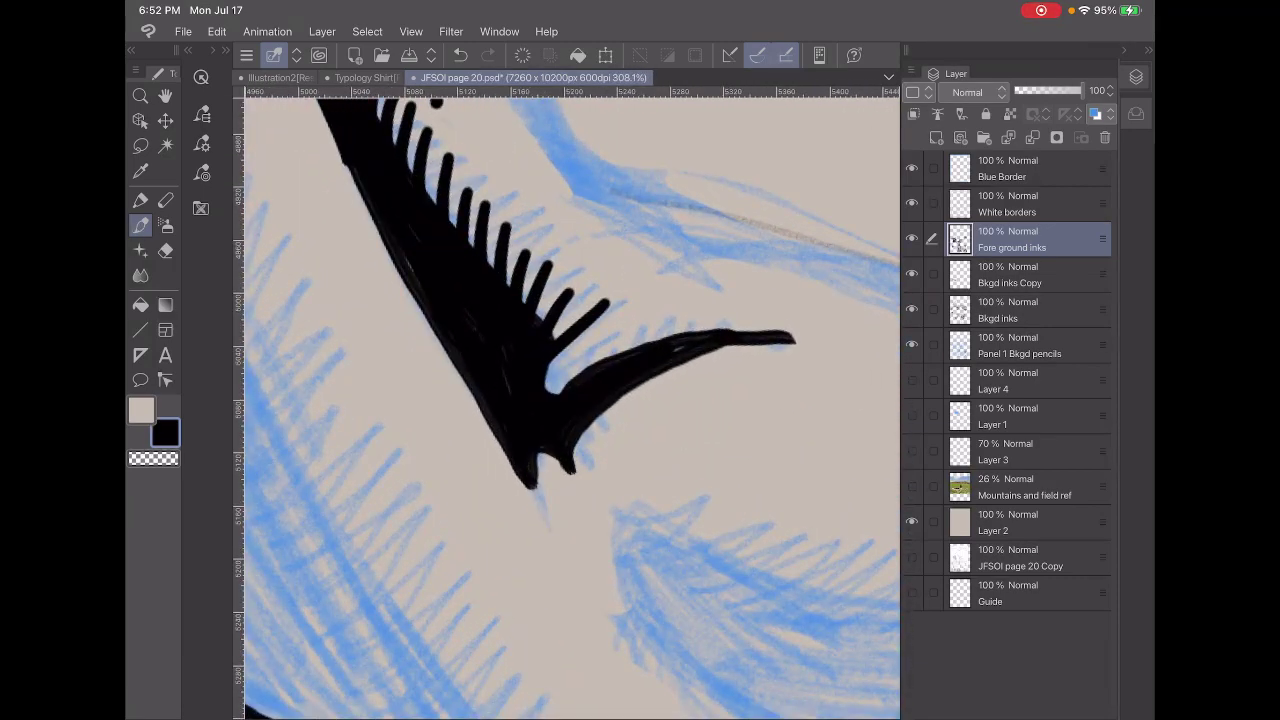
{"action": "key", "text": "p"}
{"action": "mouse_move", "coordinate": [556, 392]}
{"action": "left_mouse_down"}
{"action": "mouse_move", "coordinate": [580, 356]}
{"action": "mouse_move", "coordinate": [640, 318]}
{"action": "mouse_move", "coordinate": [706, 304]}
{"action": "mouse_move", "coordinate": [806, 314]}
{"action": "mouse_move", "coordinate": [845, 344]}
{"action": "left_mouse_up"}
{"action": "left_click", "coordinate": [868, 360]}
{"action": "scroll", "coordinate": [570, 400], "scroll_direction": "down", "scroll_amount": 10}
{"action": "scroll", "coordinate": [570, 400], "scroll_direction": "down", "scroll_amount": 5}
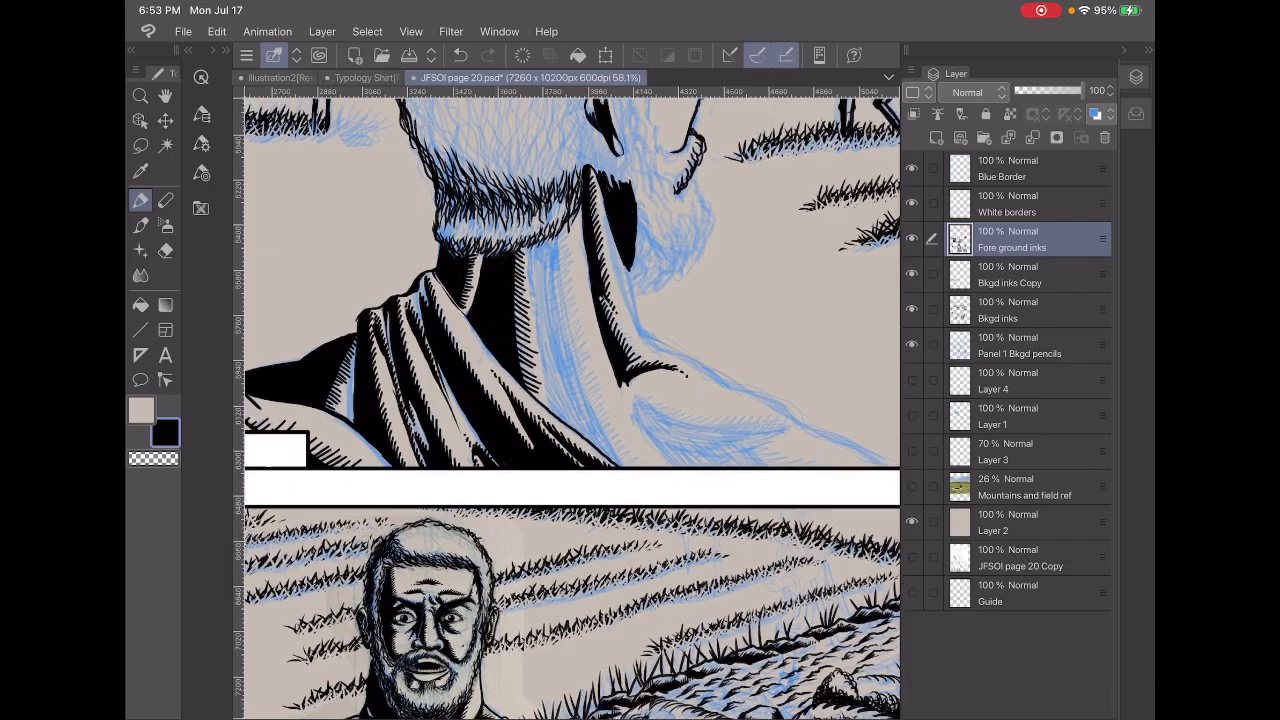
- With the Pencil, draw a thin line down from the fold's tip, thickening its top
{"action": "scroll", "coordinate": [600, 300], "scroll_direction": "up", "scroll_amount": 5}
{"action": "scroll", "coordinate": [600, 300], "scroll_direction": "up", "scroll_amount": 3}
{"action": "scroll", "coordinate": [570, 400], "scroll_direction": "down", "scroll_amount": 1}
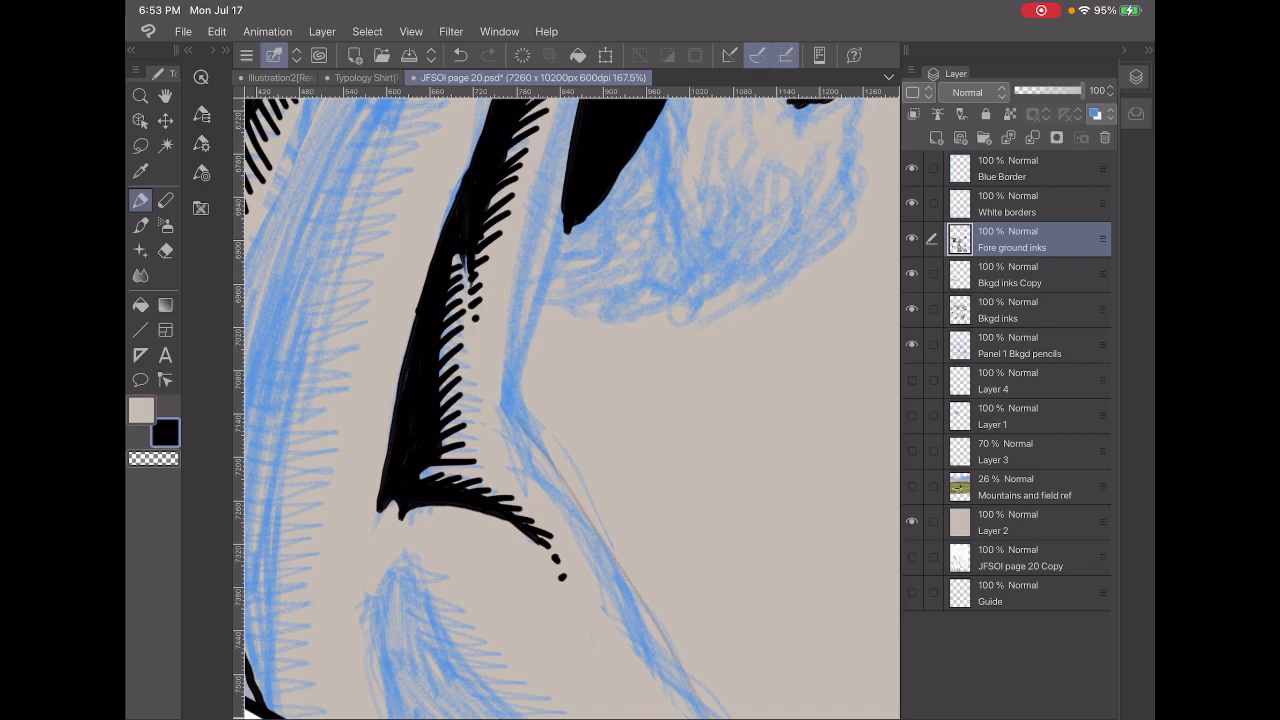
{"action": "left_click", "coordinate": [140, 225]}
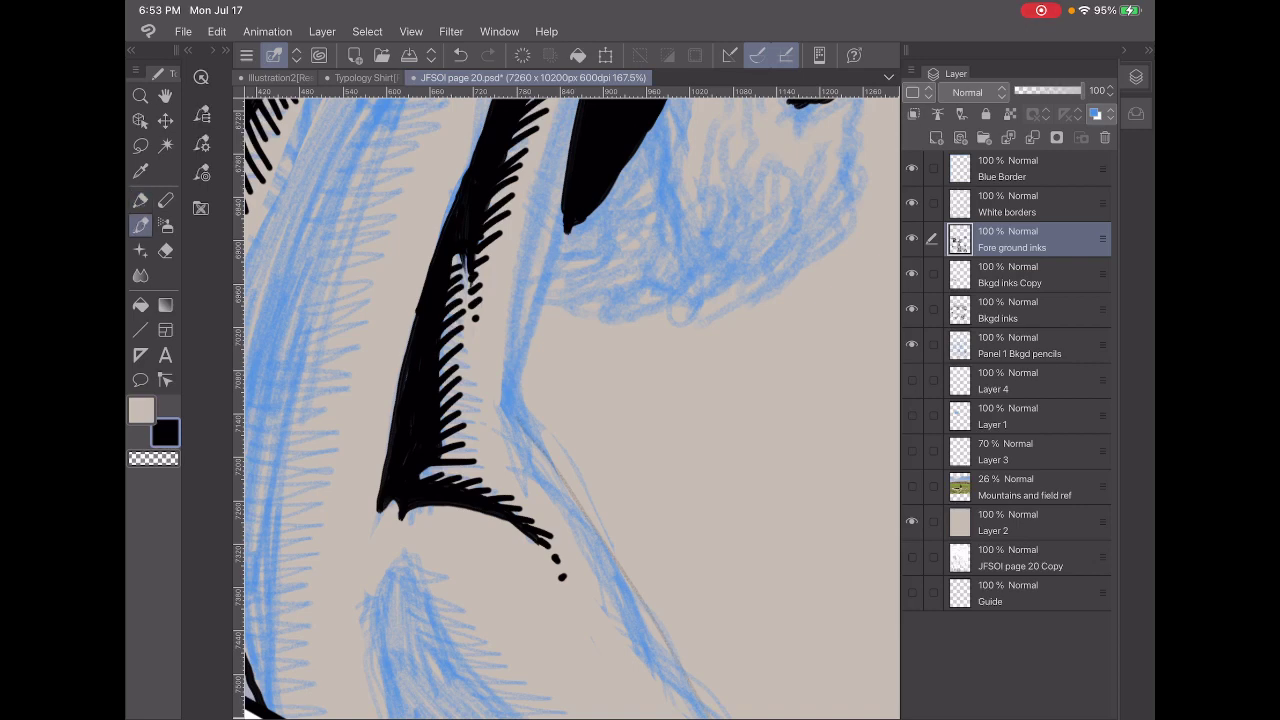
{"action": "left_click_drag", "start_coordinate": [563, 210], "coordinate": [509, 406]}
{"action": "left_click_drag", "start_coordinate": [535, 318], "coordinate": [563, 214]}
- Ink a second thin line beside the first, thickening its lower part
{"action": "scroll", "coordinate": [570, 400], "scroll_direction": "down", "scroll_amount": 5}
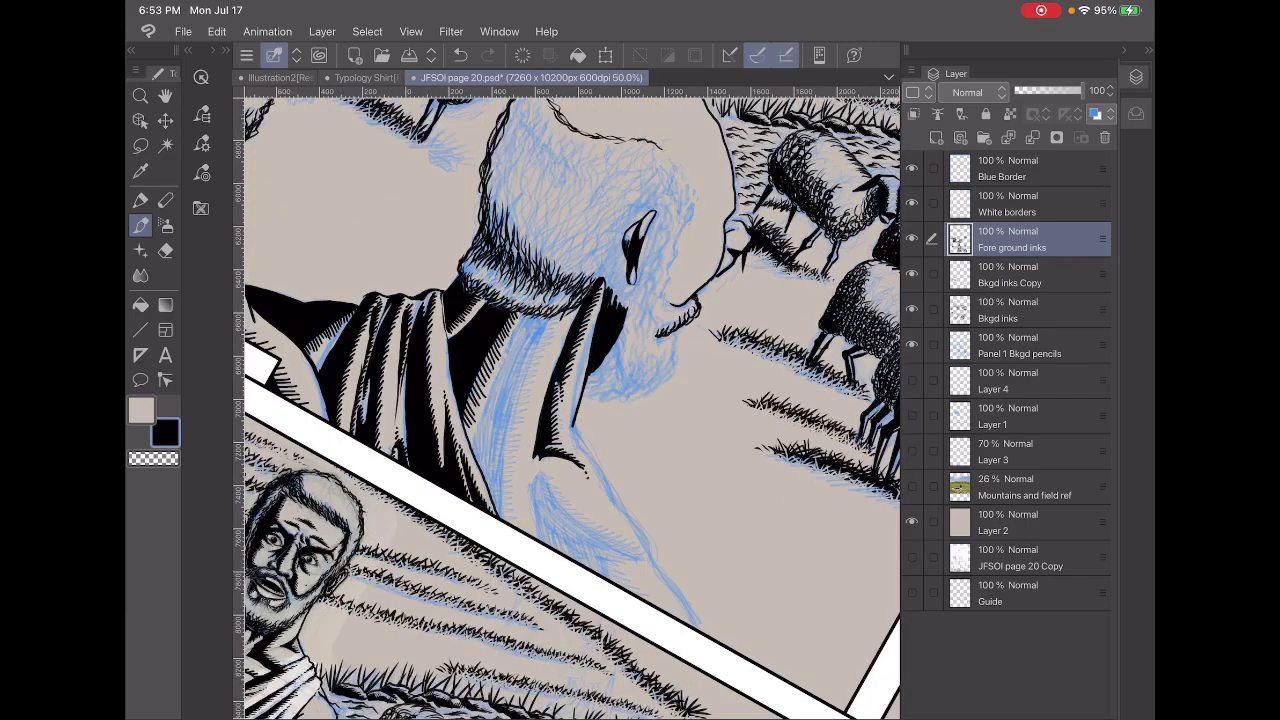
{"action": "scroll", "coordinate": [570, 400], "scroll_direction": "up", "scroll_amount": 4}
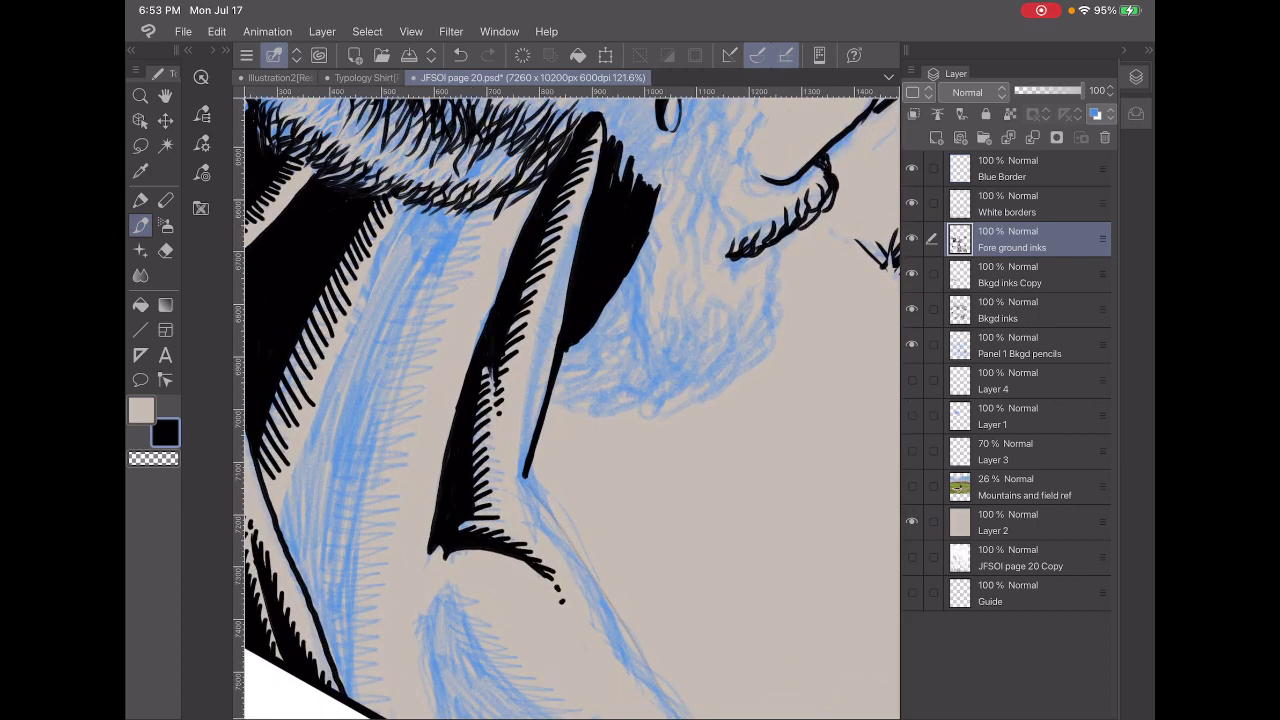
{"action": "left_click_drag", "start_coordinate": [520, 478], "coordinate": [547, 325]}
{"action": "mouse_move", "coordinate": [527, 462]}
{"action": "left_mouse_down"}
{"action": "mouse_move", "coordinate": [527, 402]}
{"action": "mouse_move", "coordinate": [520, 416]}
{"action": "left_mouse_up"}
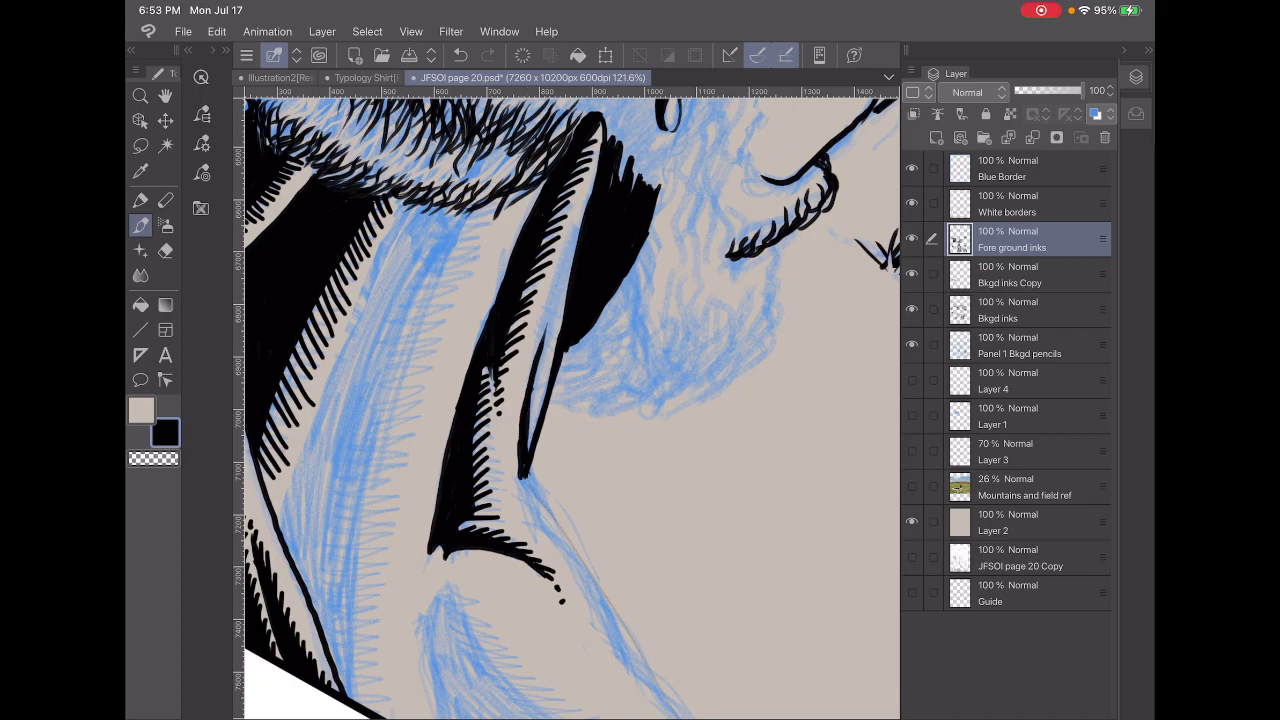
- Extend the ink stroke further down the neck and darken it with a second pass
{"action": "scroll", "coordinate": [570, 400], "scroll_direction": "down", "scroll_amount": 5}
{"action": "scroll", "coordinate": [570, 400], "scroll_direction": "up", "scroll_amount": 3}
{"action": "scroll", "coordinate": [570, 400], "scroll_direction": "up", "scroll_amount": 2}
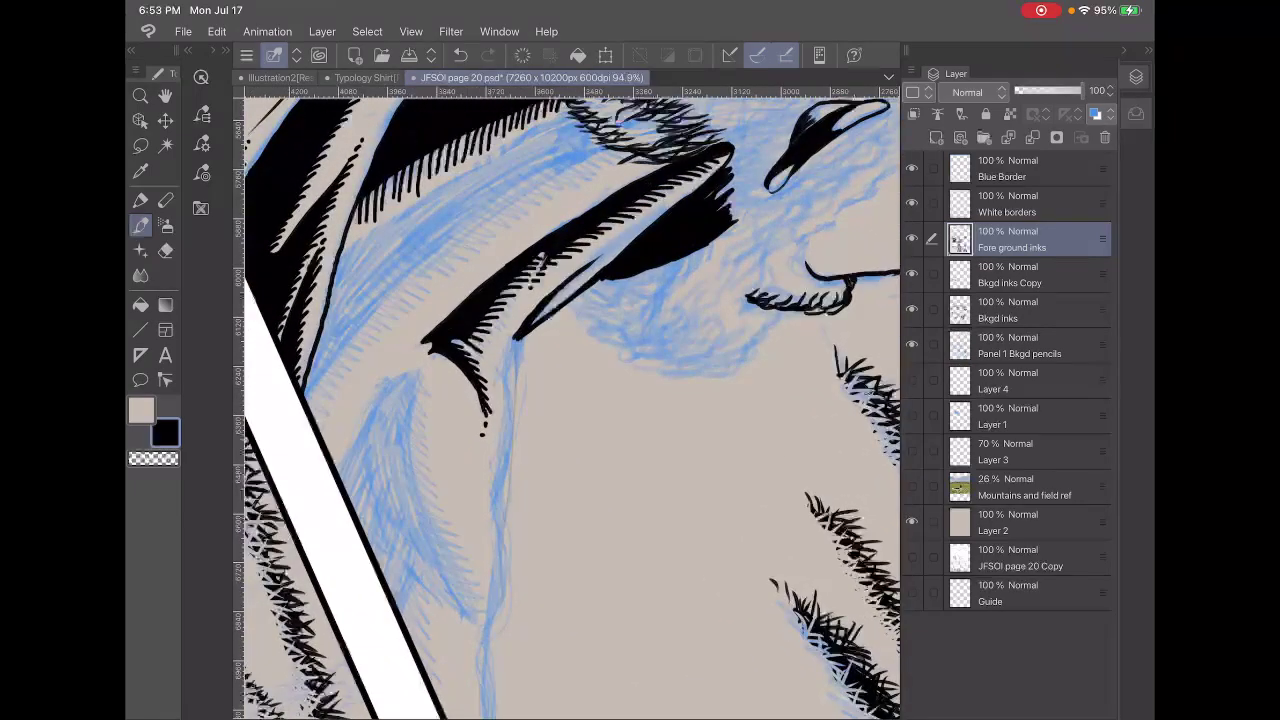
{"action": "scroll", "coordinate": [570, 400], "scroll_direction": "up", "scroll_amount": 2}
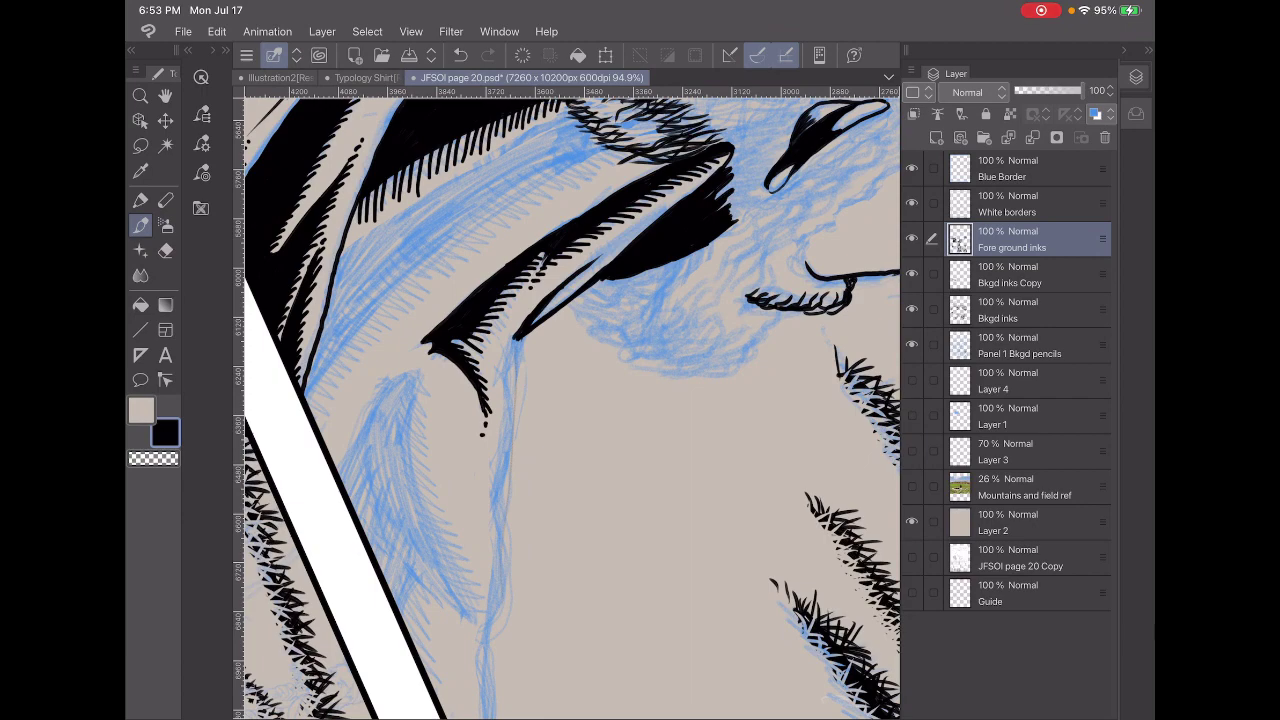
{"action": "scroll", "coordinate": [570, 400], "scroll_direction": "up", "scroll_amount": 1}
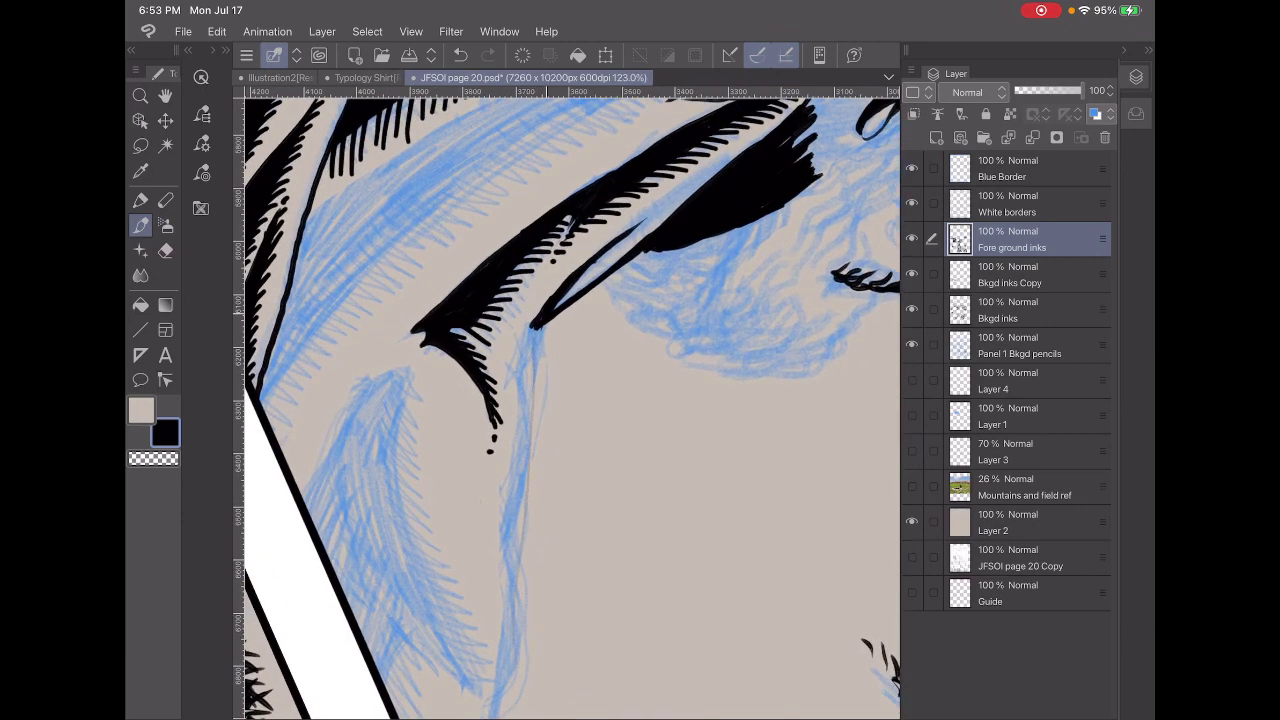
{"action": "left_click_drag", "start_coordinate": [534, 330], "coordinate": [516, 375]}
{"action": "left_click_drag", "start_coordinate": [540, 326], "coordinate": [522, 374]}
- Ink a long line over the blue contour, doubling and filling it into one tapering line
{"action": "scroll", "coordinate": [570, 400], "scroll_direction": "up", "scroll_amount": 3}
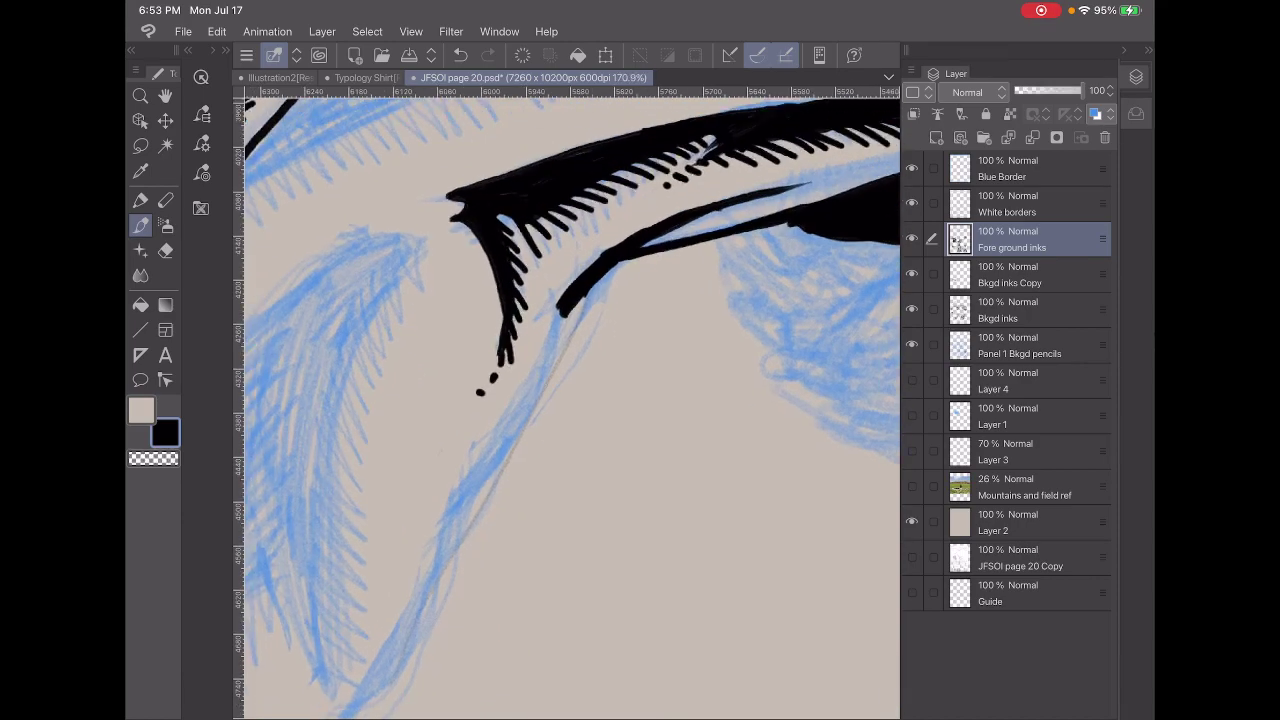
{"action": "scroll", "coordinate": [460, 220], "scroll_direction": "up", "scroll_amount": 1}
{"action": "mouse_move", "coordinate": [462, 485]}
{"action": "left_mouse_down"}
{"action": "mouse_move", "coordinate": [546, 352]}
{"action": "mouse_move", "coordinate": [565, 252]}
{"action": "left_mouse_up"}
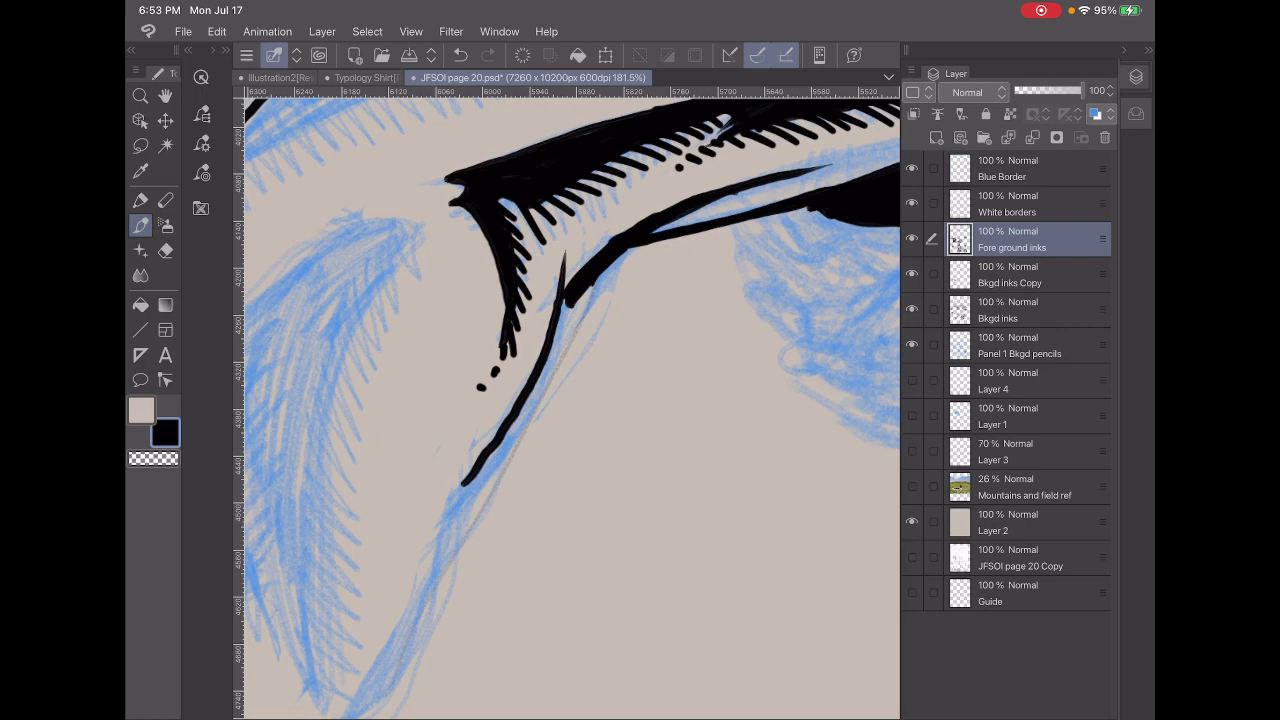
{"action": "left_click_drag", "start_coordinate": [560, 300], "coordinate": [545, 368]}
{"action": "mouse_move", "coordinate": [458, 497]}
{"action": "left_mouse_down"}
{"action": "mouse_move", "coordinate": [538, 392]}
{"action": "mouse_move", "coordinate": [556, 330]}
{"action": "left_mouse_up"}
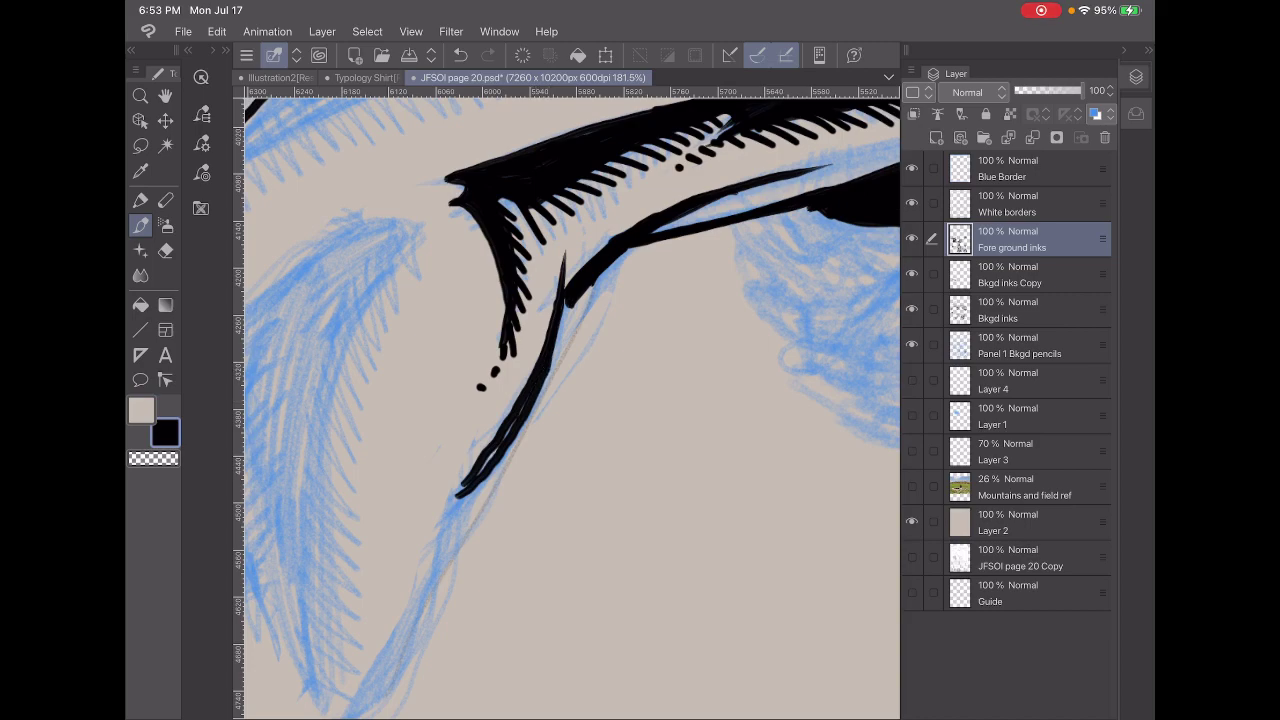
{"action": "left_click_drag", "start_coordinate": [482, 474], "coordinate": [530, 396]}
{"action": "left_click_drag", "start_coordinate": [470, 476], "coordinate": [455, 494]}
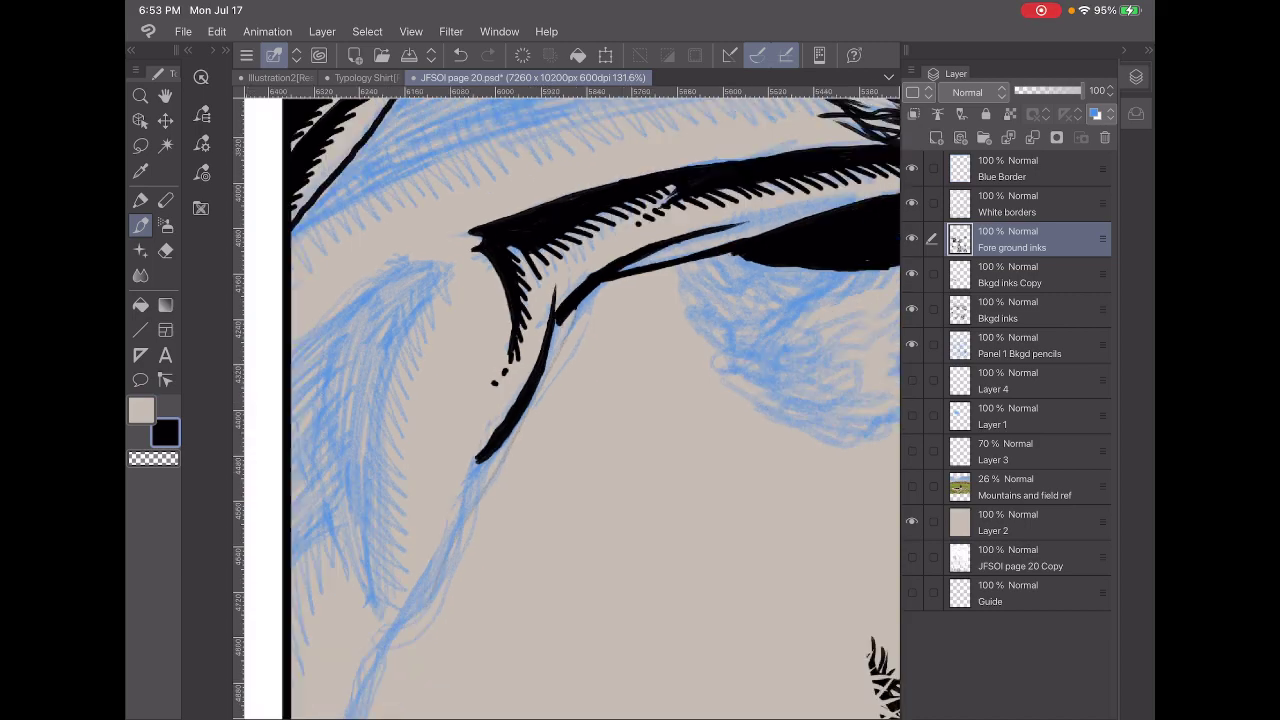
{"action": "scroll", "coordinate": [572, 400], "scroll_direction": "down", "scroll_amount": 5}
{"action": "left_click_drag", "start_coordinate": [514, 171], "coordinate": [471, 286]}
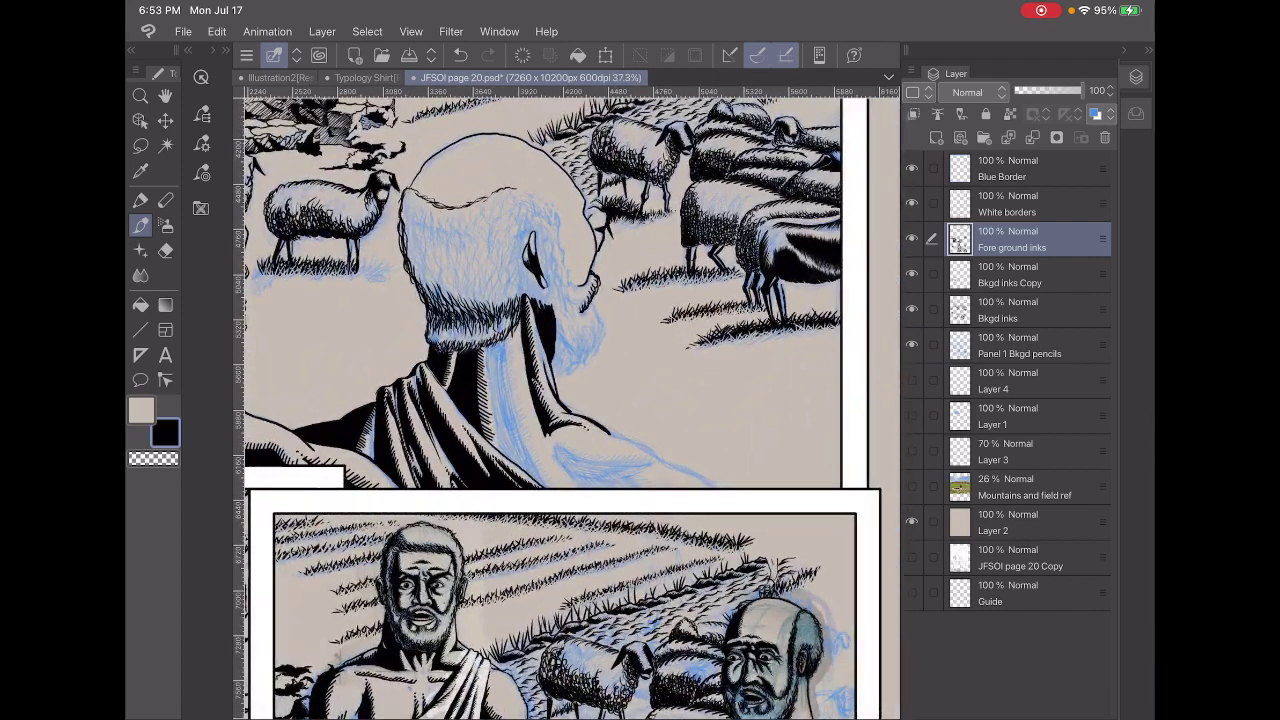